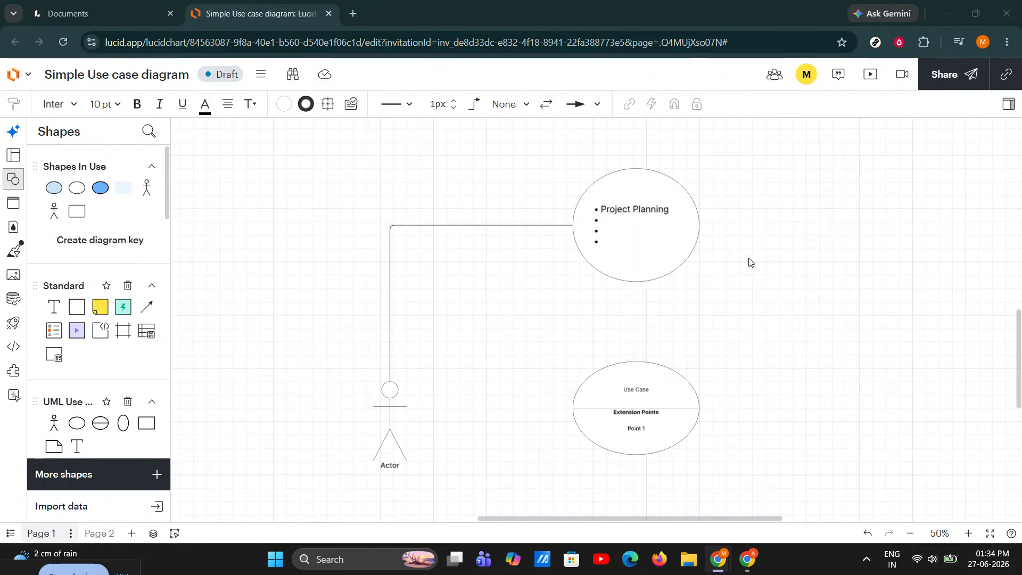
click(683, 231)
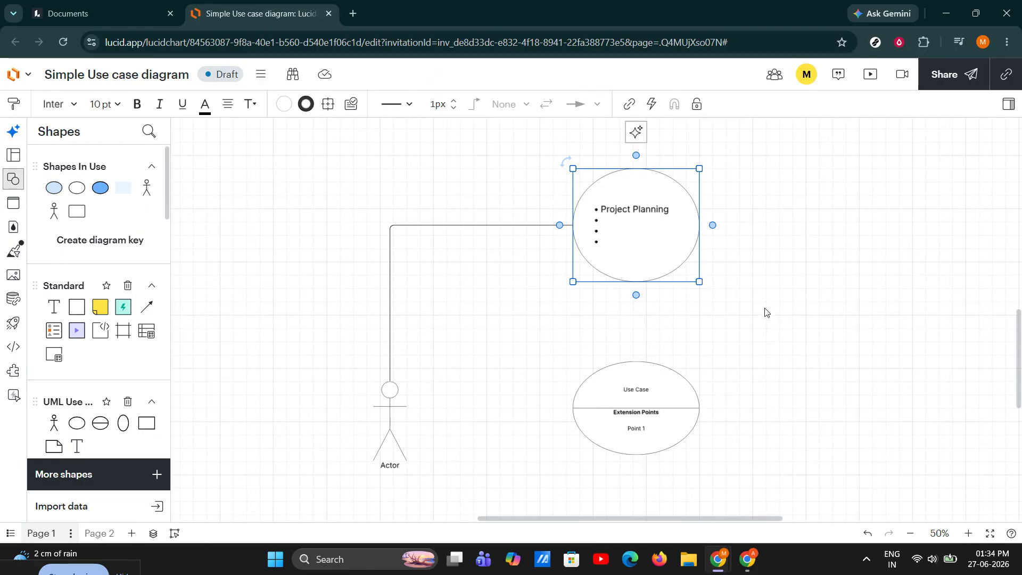
click(676, 392)
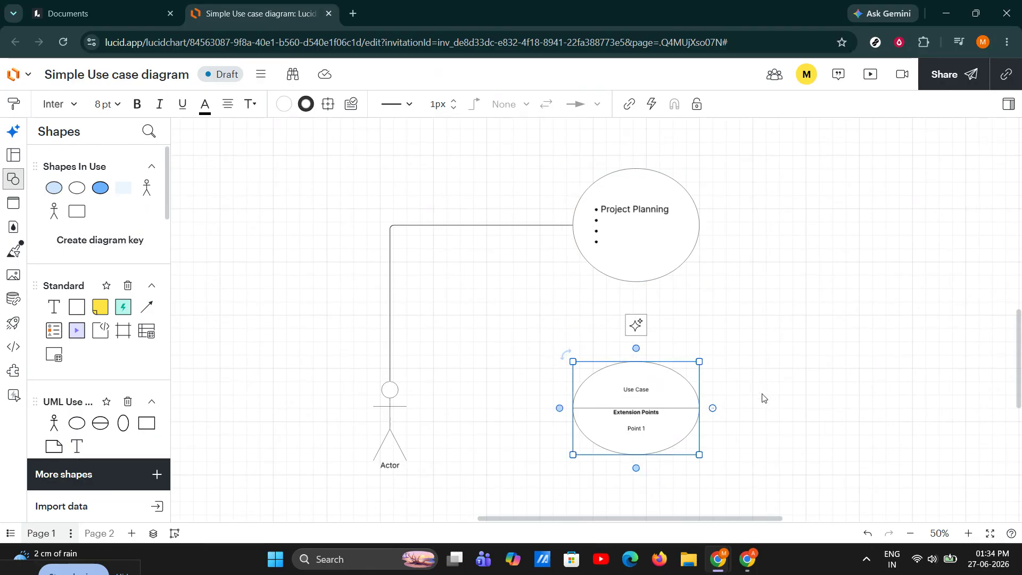
drag(763, 398, 716, 279)
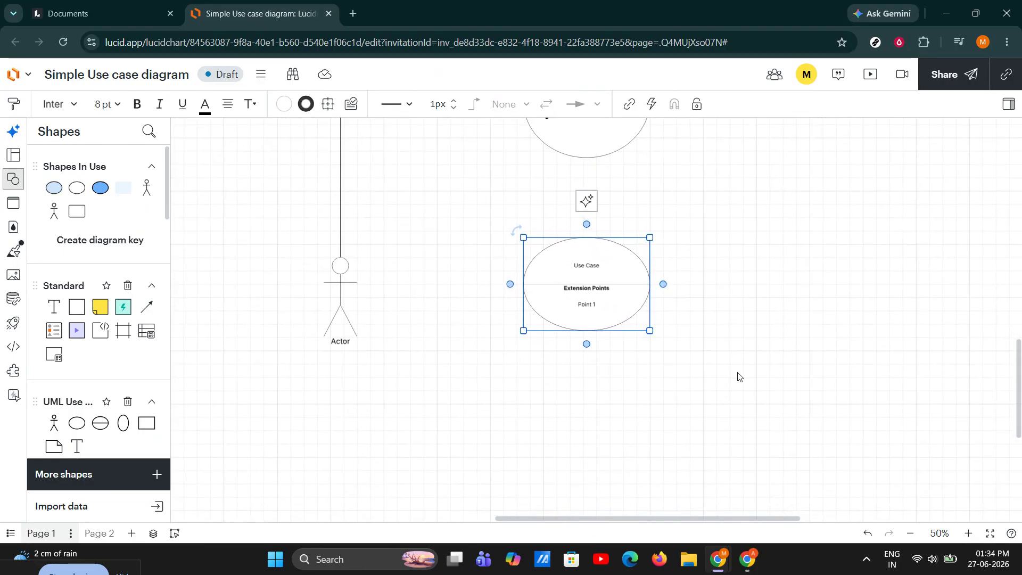
right_click(609, 309)
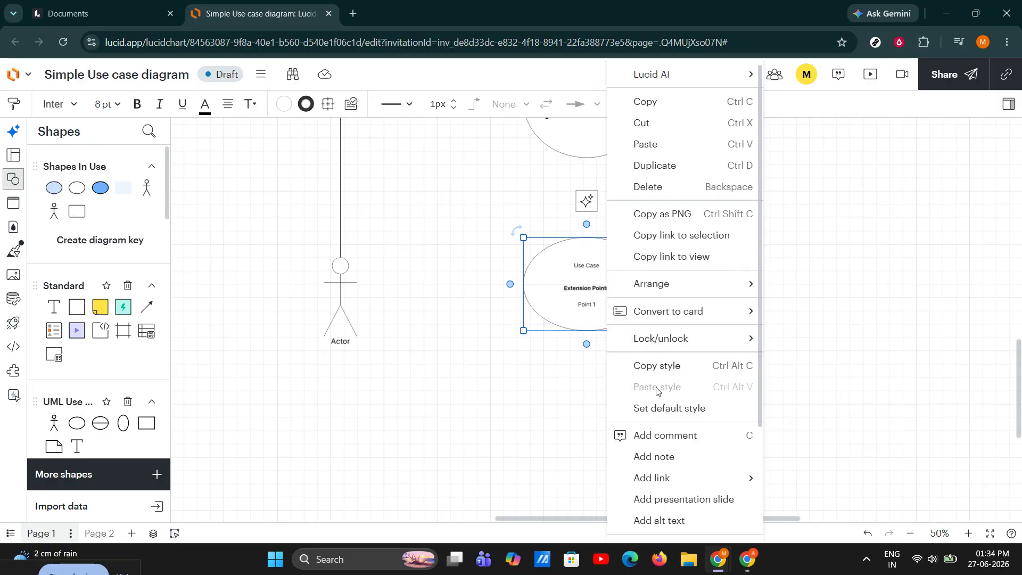
mouse_move(663, 478)
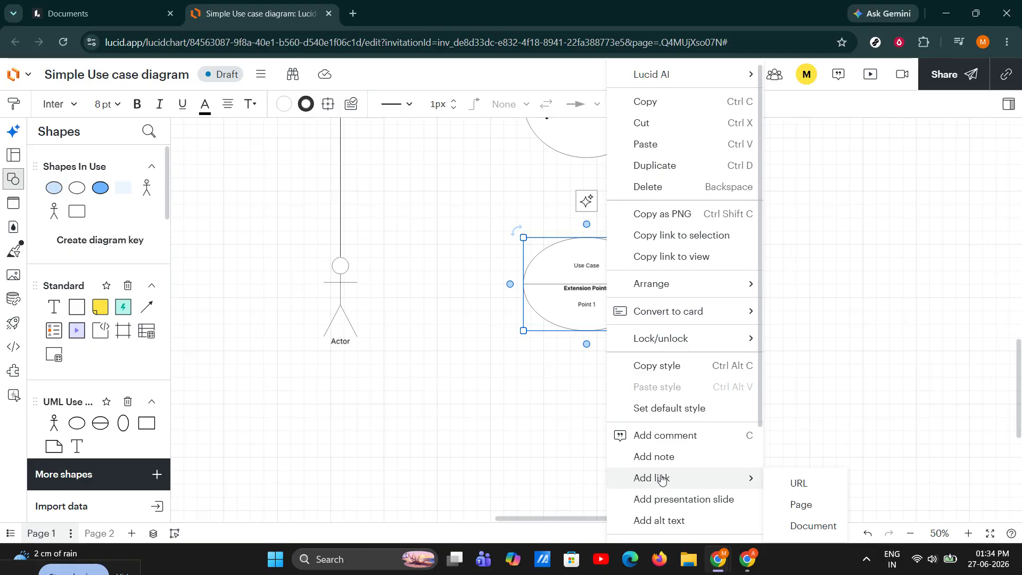
click(856, 342)
click(536, 294)
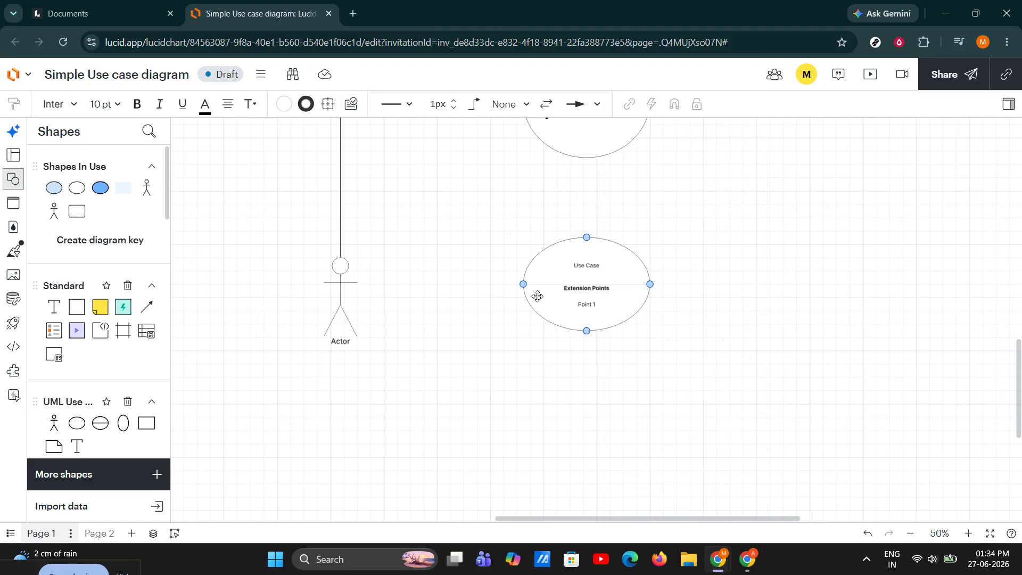
key(ctrl+k)
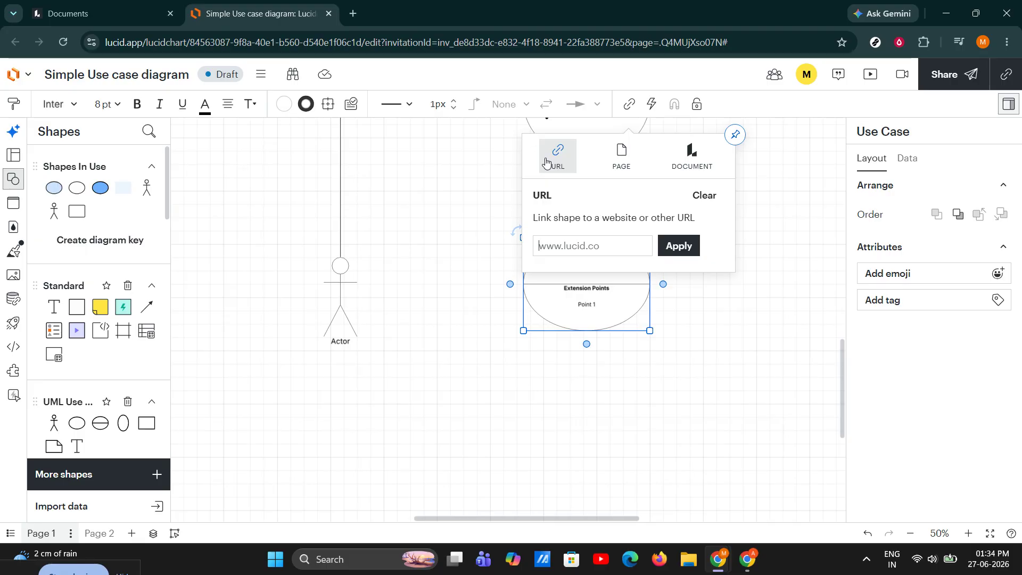
text(https://www.lucid.co)
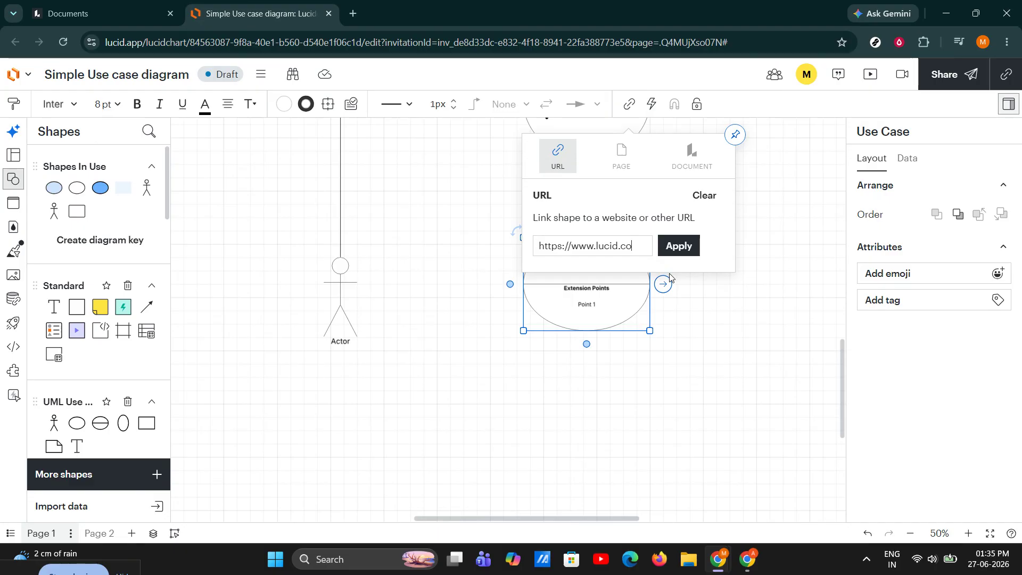
click(682, 249)
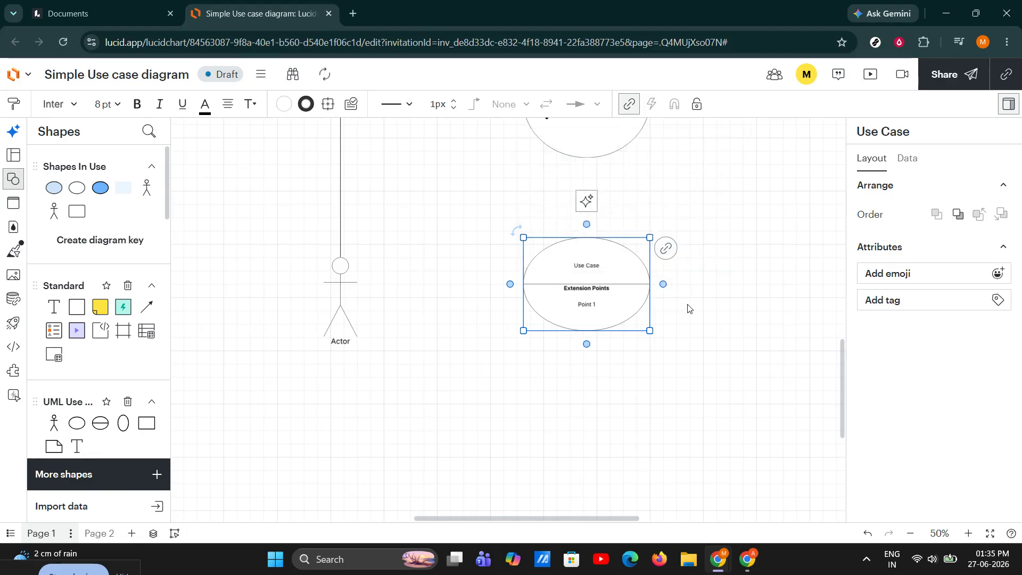
click(718, 250)
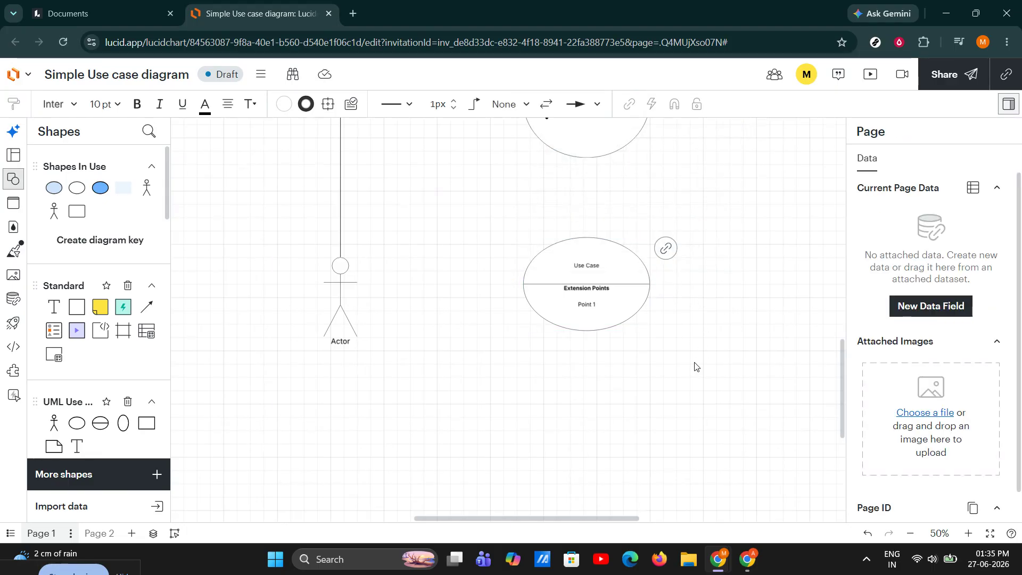
Remove the URL link from the Use Case shape with extension points.
click(626, 303)
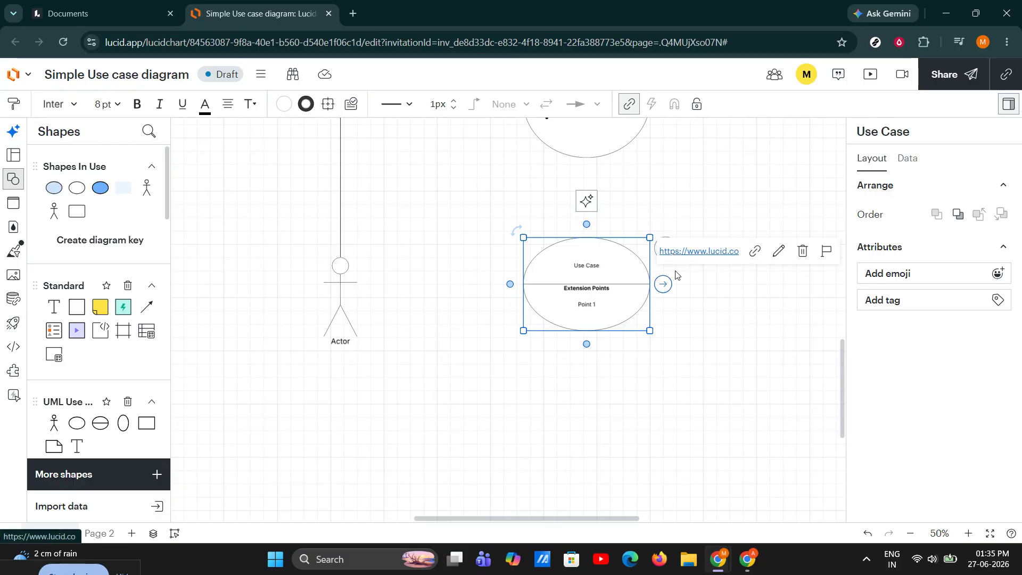
click(690, 379)
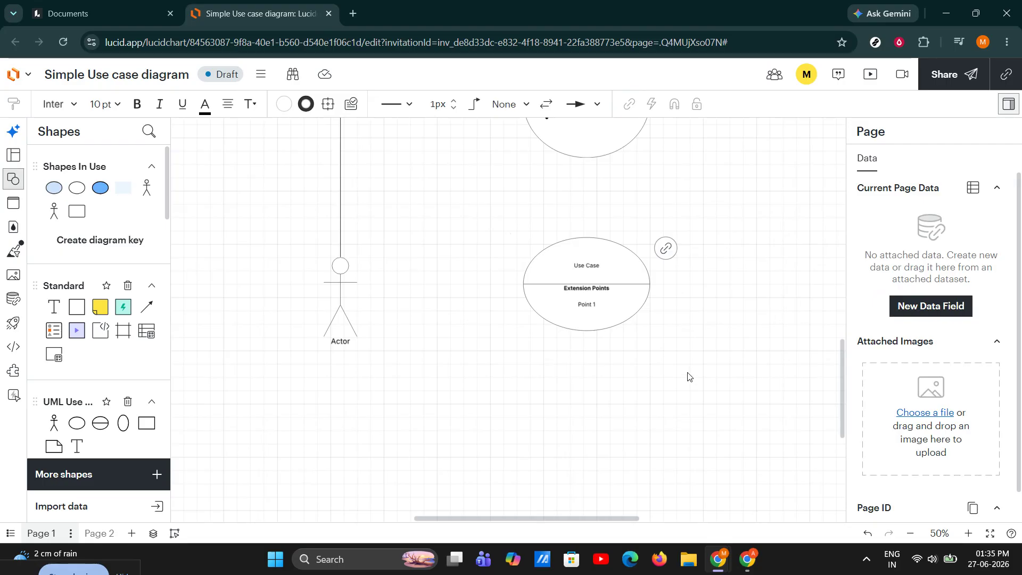
mouse_move(669, 253)
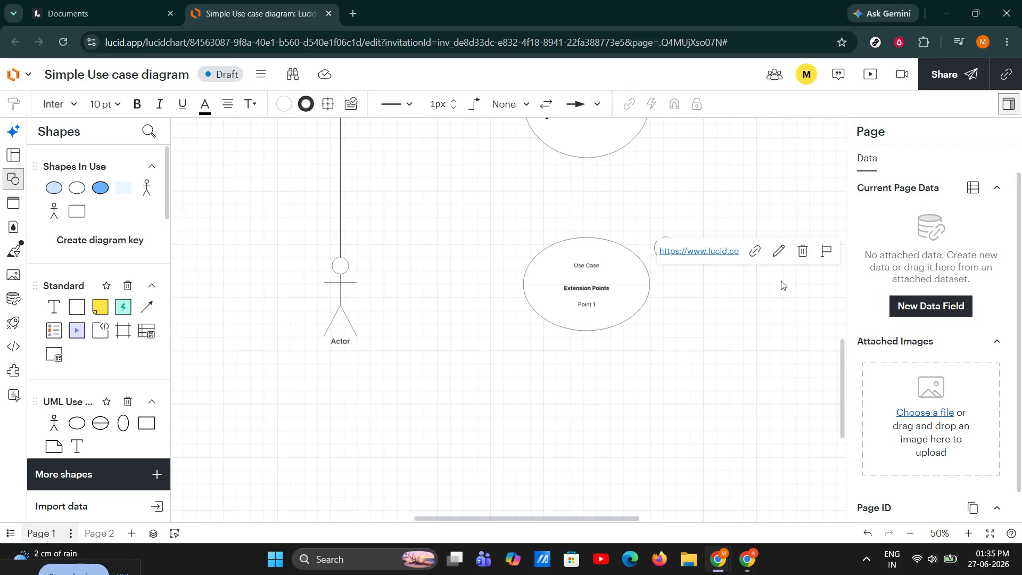
click(803, 251)
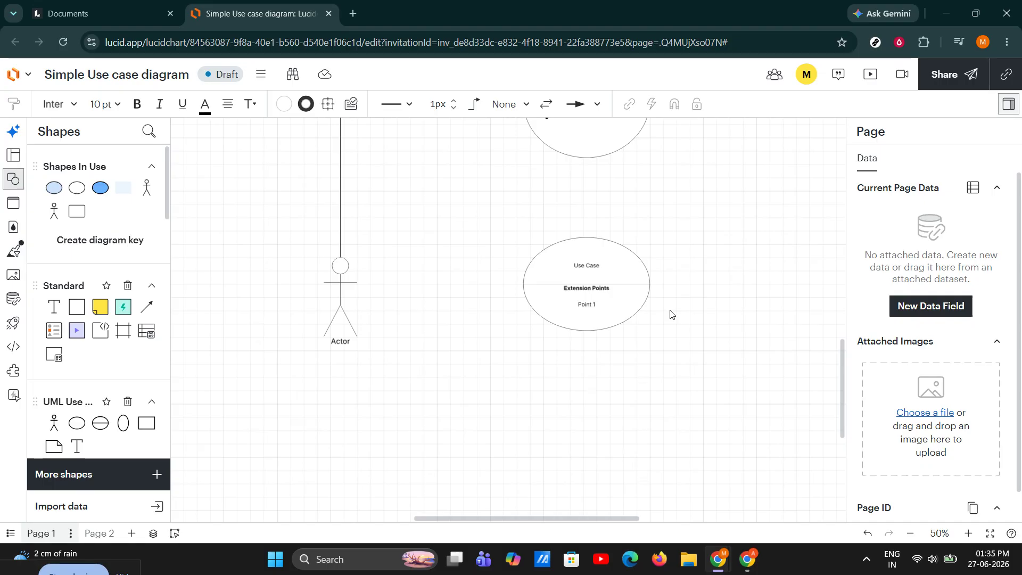
Link the Use Case shape with extension points to Page 2 of the current document.
click(609, 272)
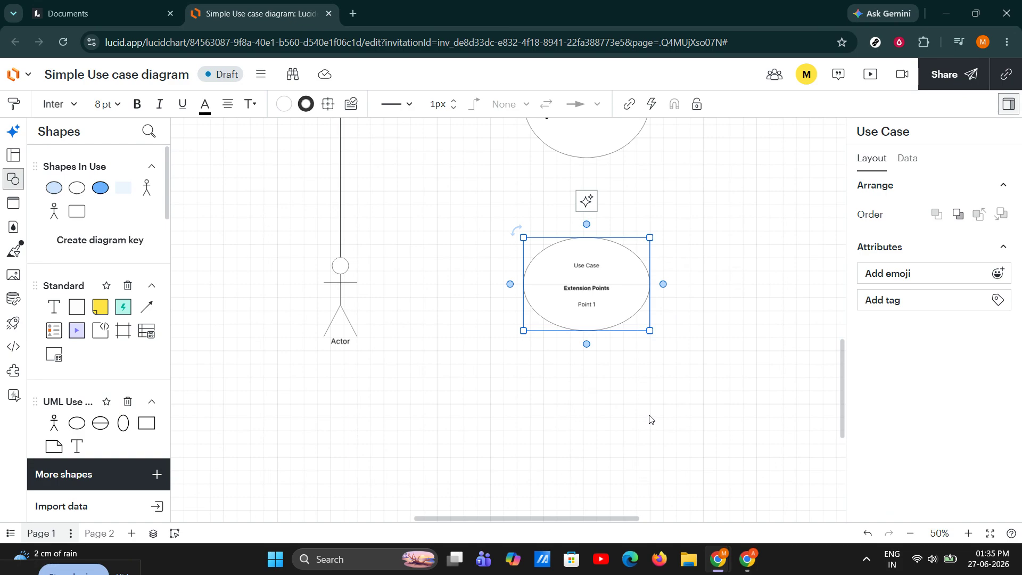
key(ctrl+k)
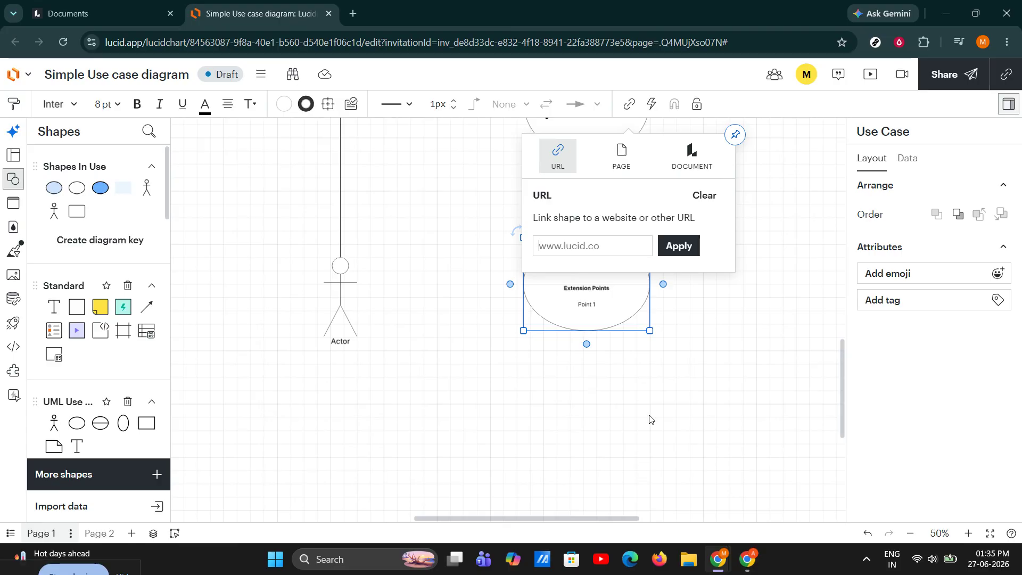
click(617, 161)
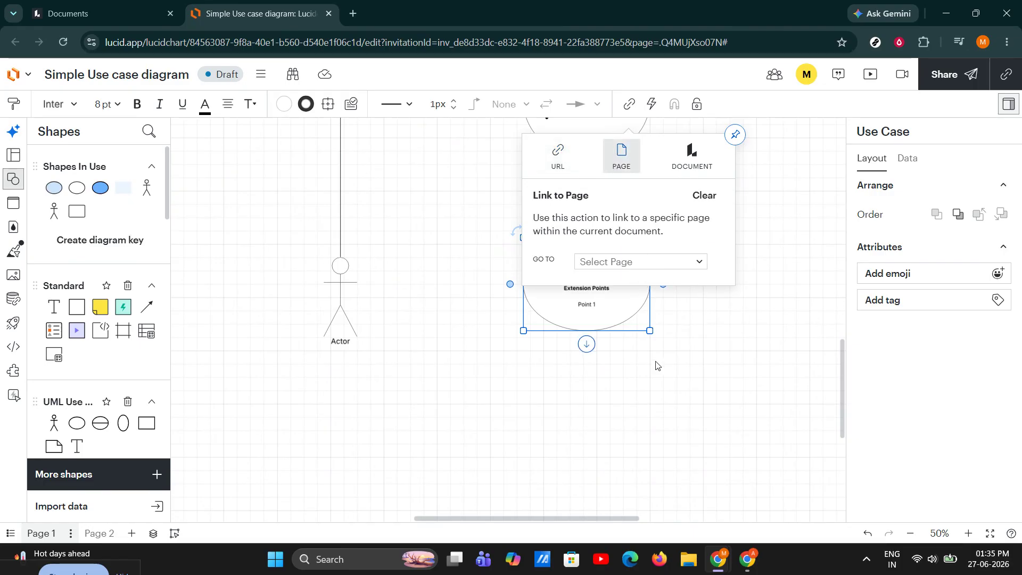
click(637, 264)
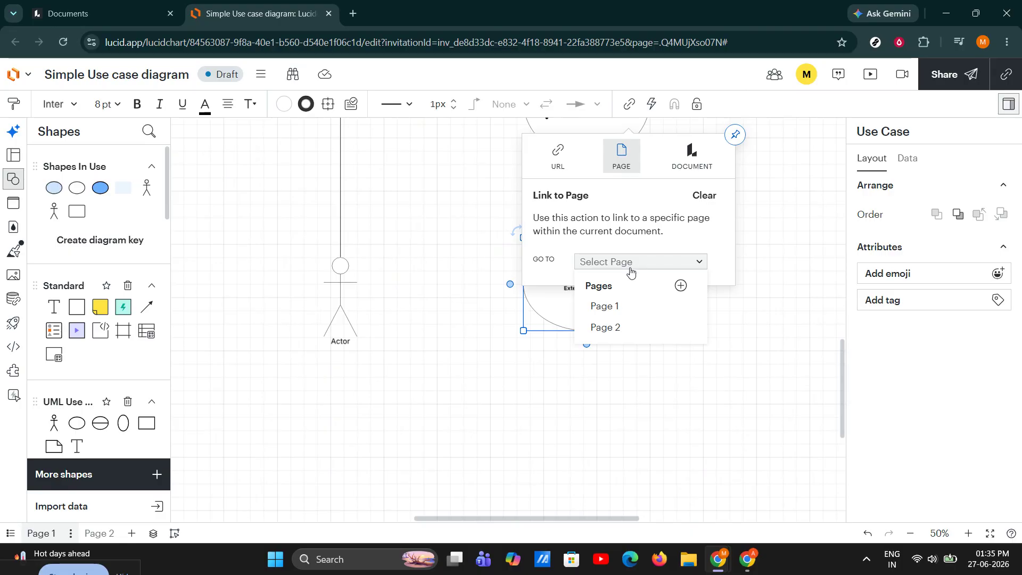
click(612, 329)
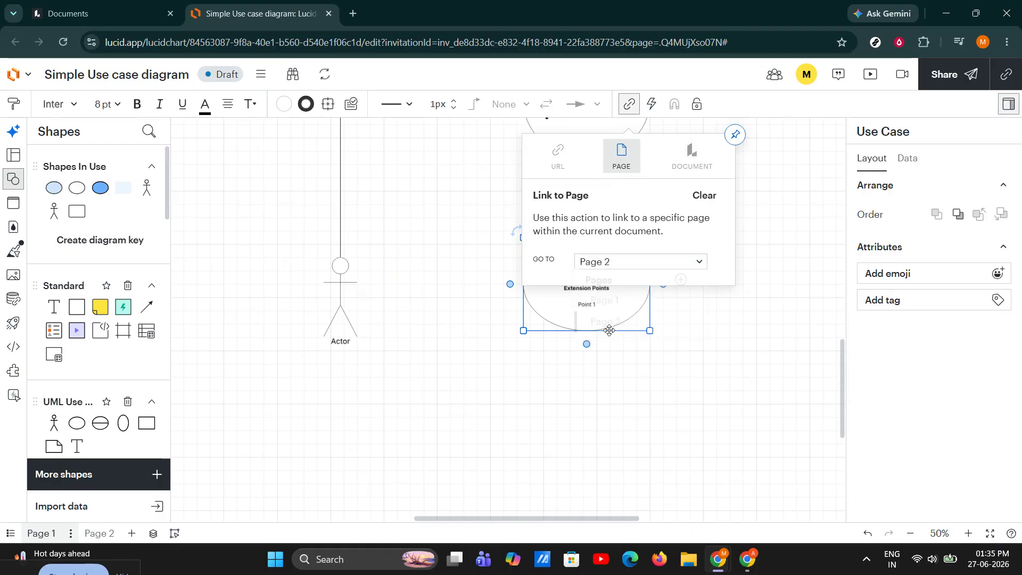
click(753, 276)
Check the link settings of the Use Case shape with extension points.
click(643, 286)
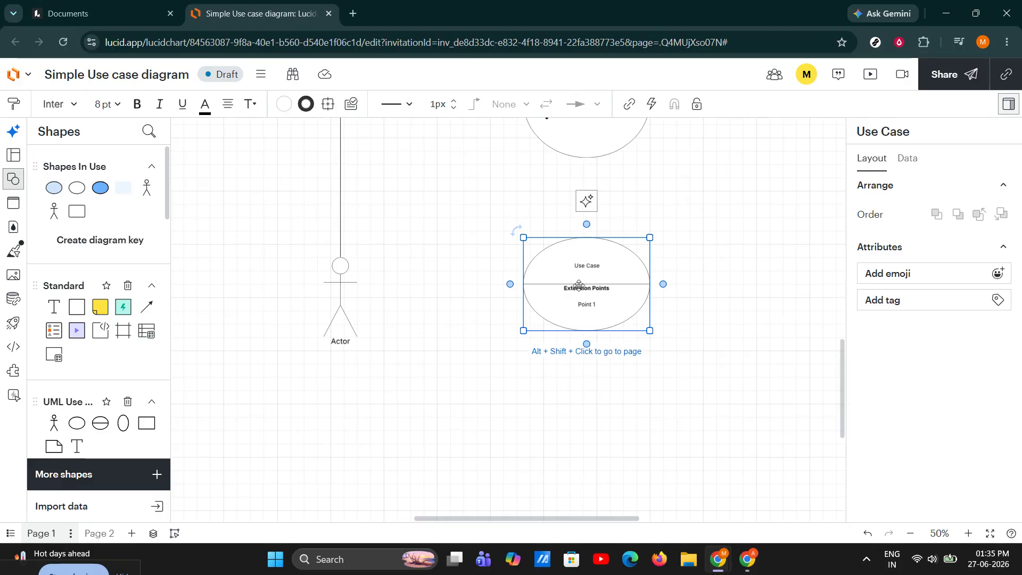
click(691, 266)
click(603, 268)
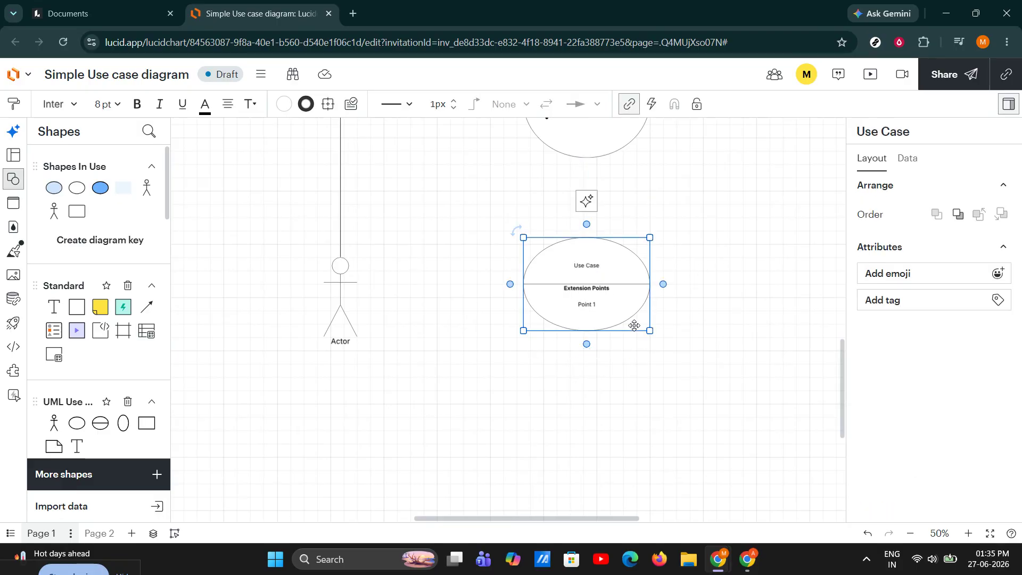
key(ctrl+k)
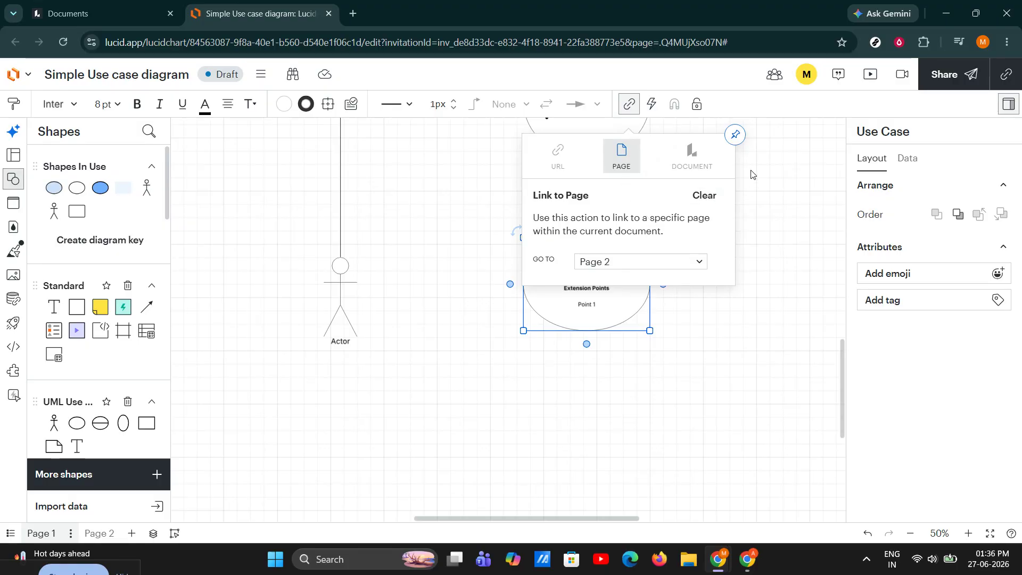
click(718, 147)
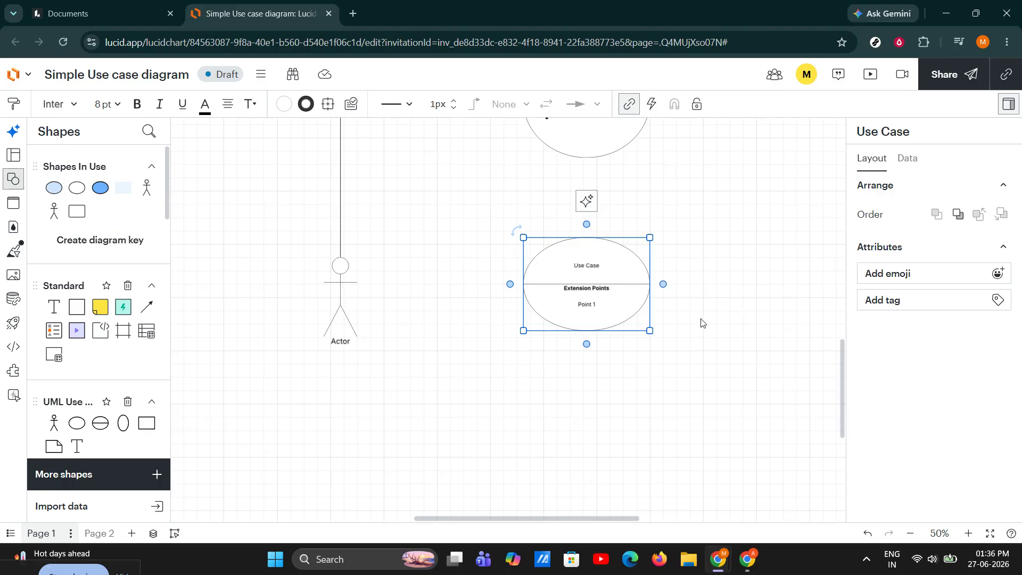
Link the Project Planning ellipse to the Lucidchart document Simple org chart.
scroll(699, 321, up, 3)
click(622, 271)
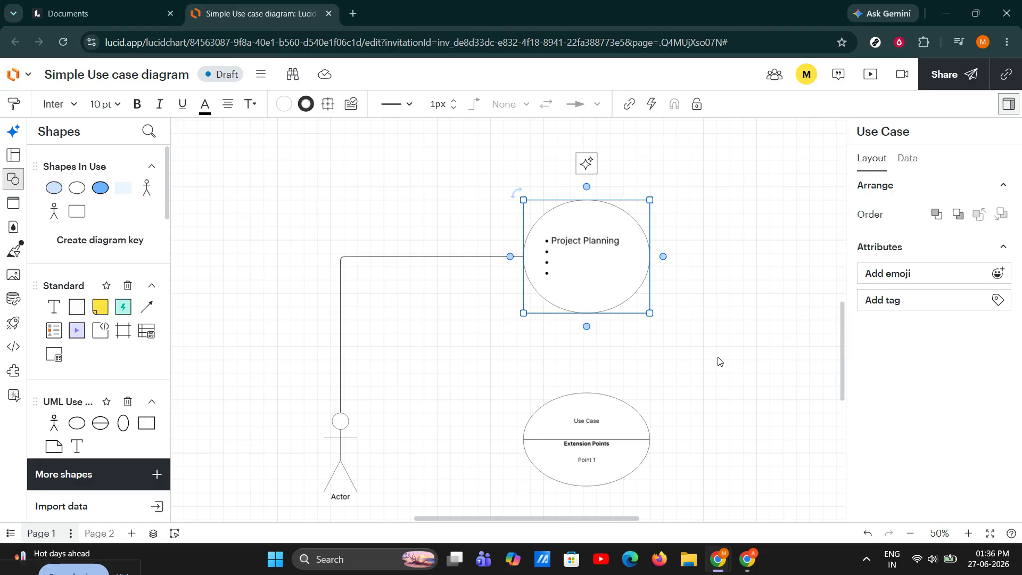
key(ctrl+k)
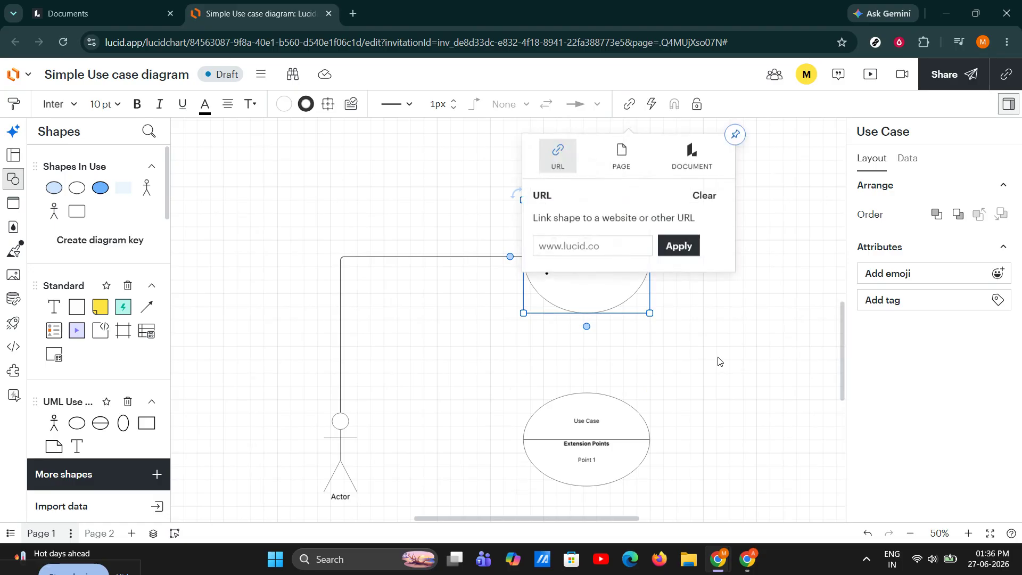
click(684, 159)
click(667, 261)
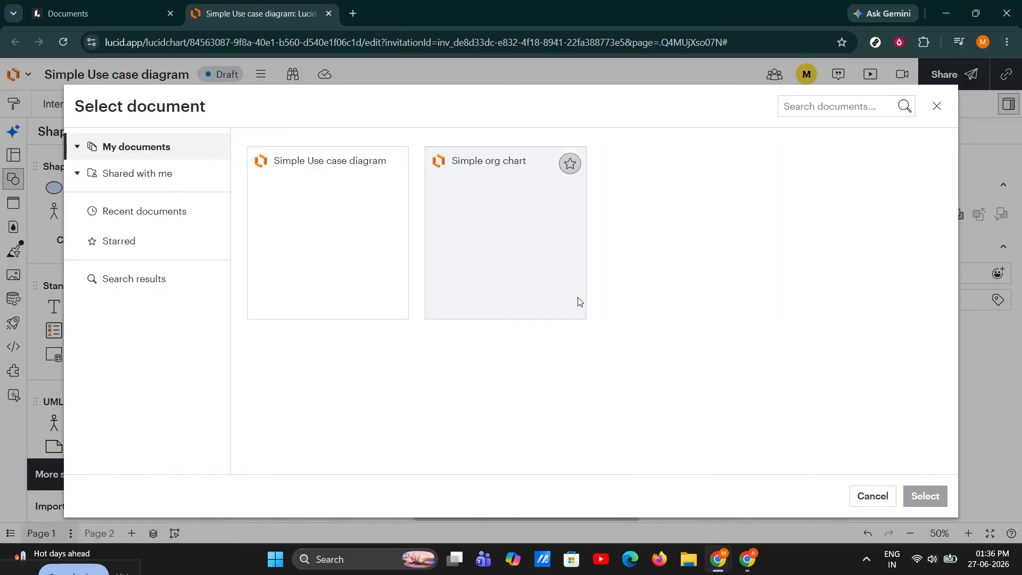
click(528, 259)
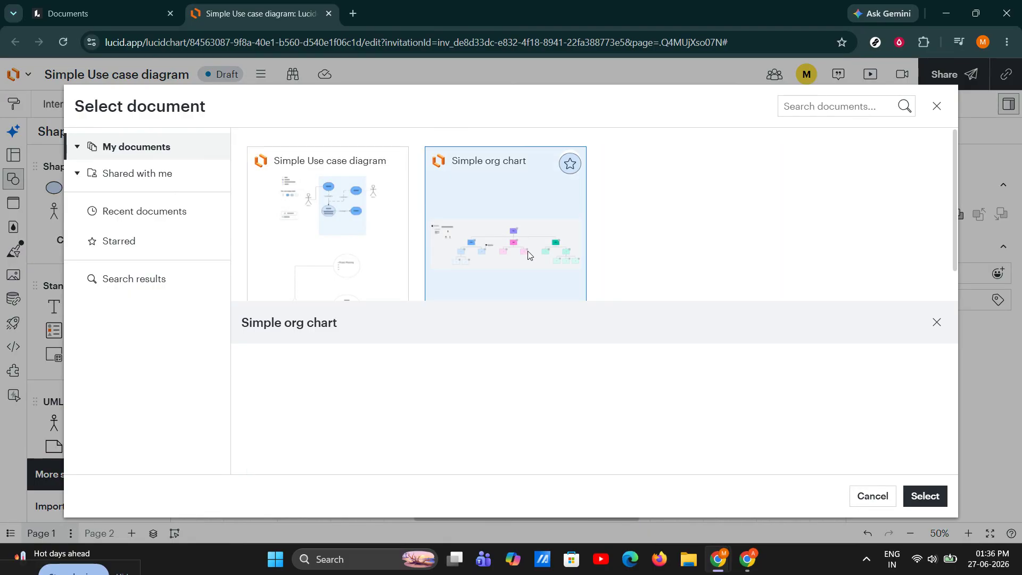
click(924, 496)
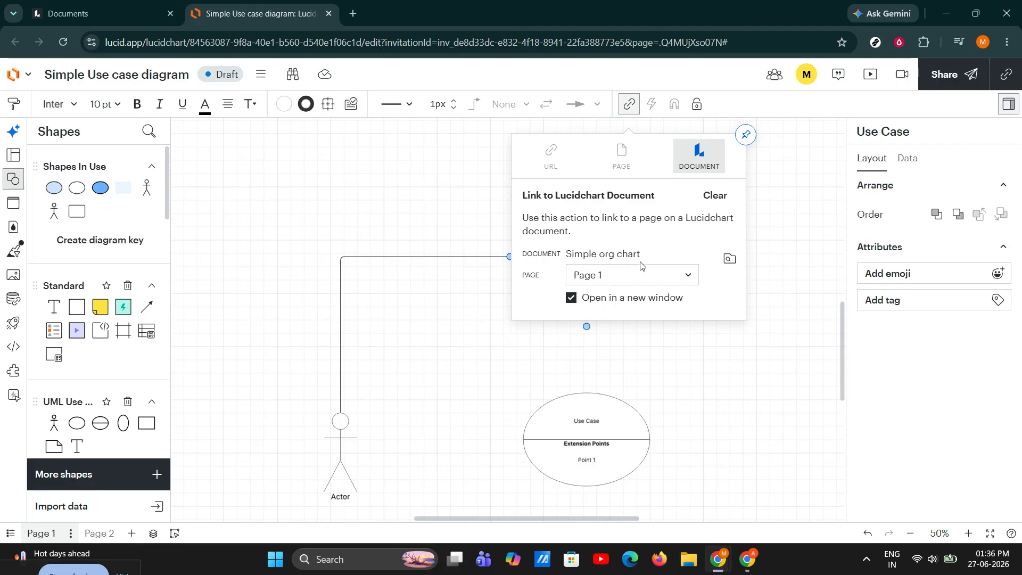
click(719, 357)
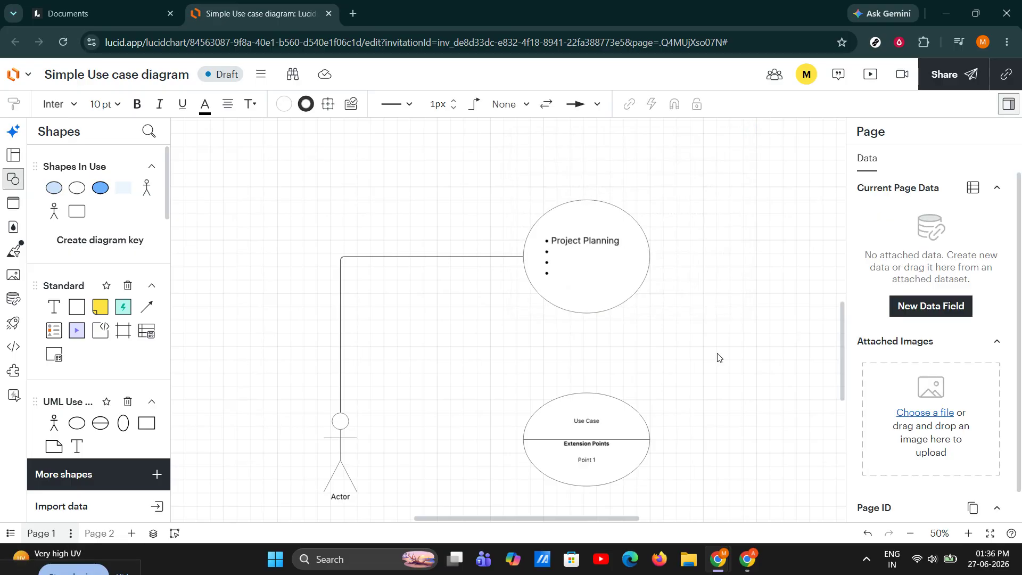
Examine the action hints on both linked ellipses and review the page link target of the extension points shape.
click(641, 275)
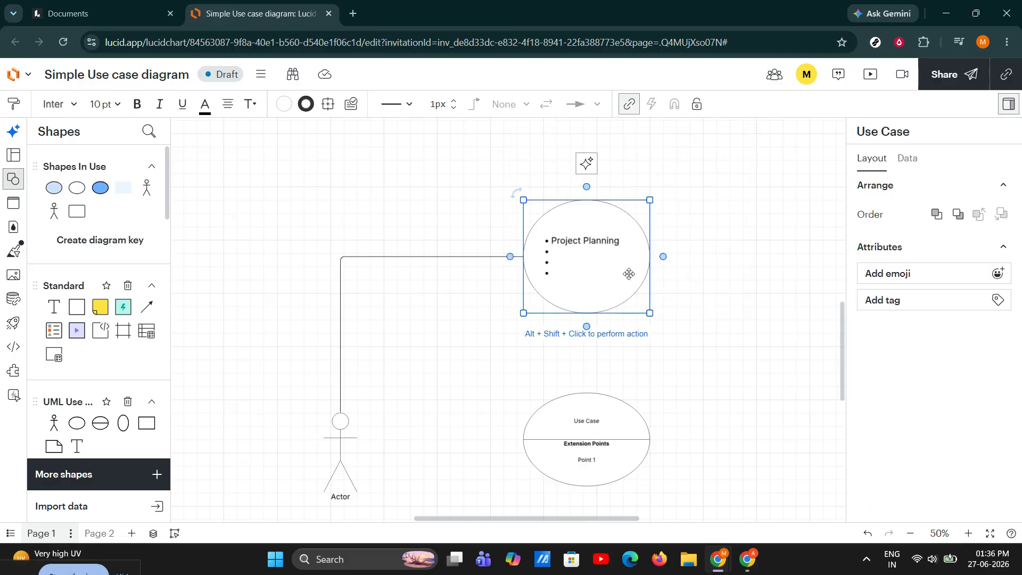
scroll(697, 367, down, 1)
click(600, 397)
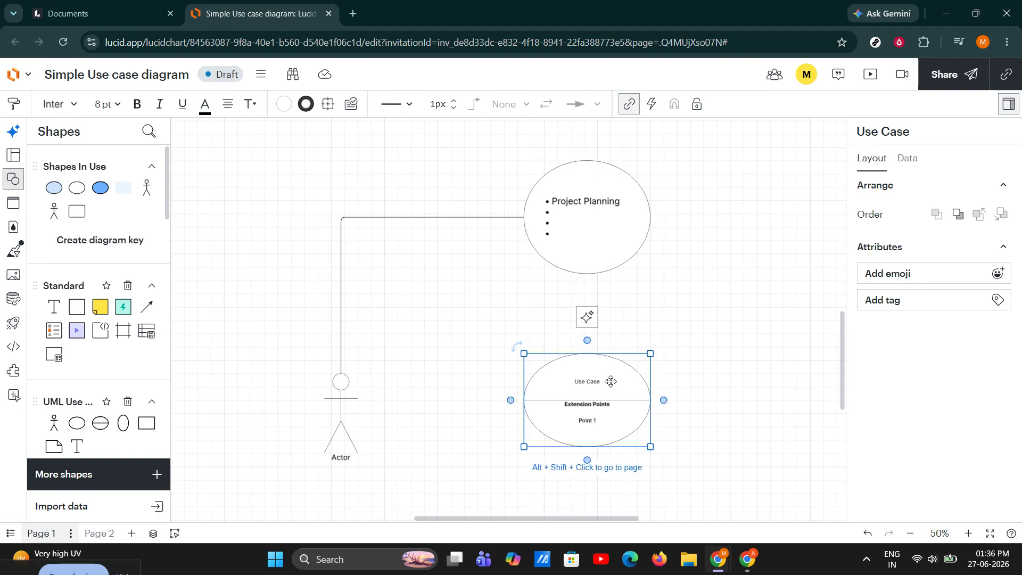
right_click(610, 381)
click(483, 299)
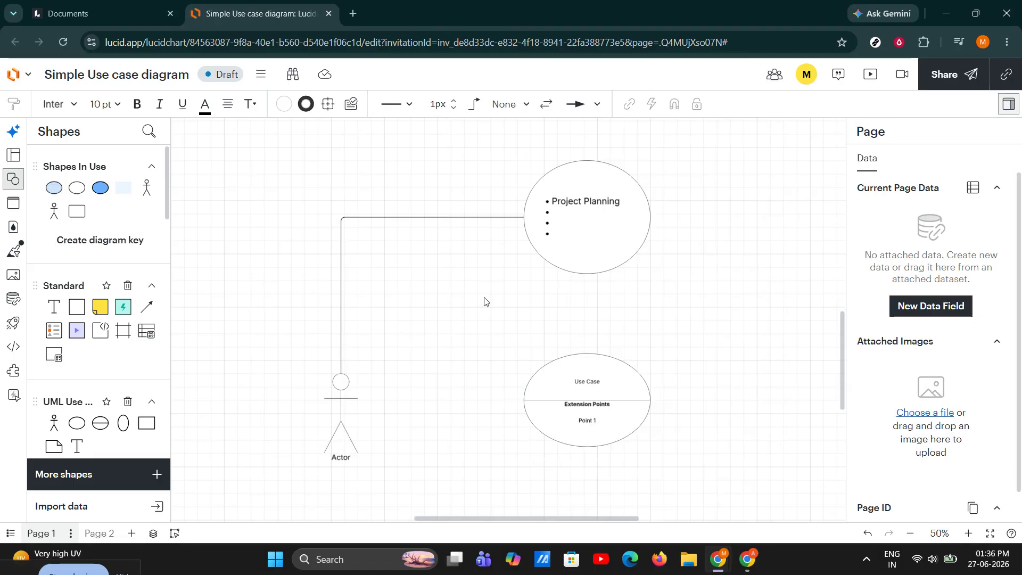
click(620, 397)
key(ctrl+k)
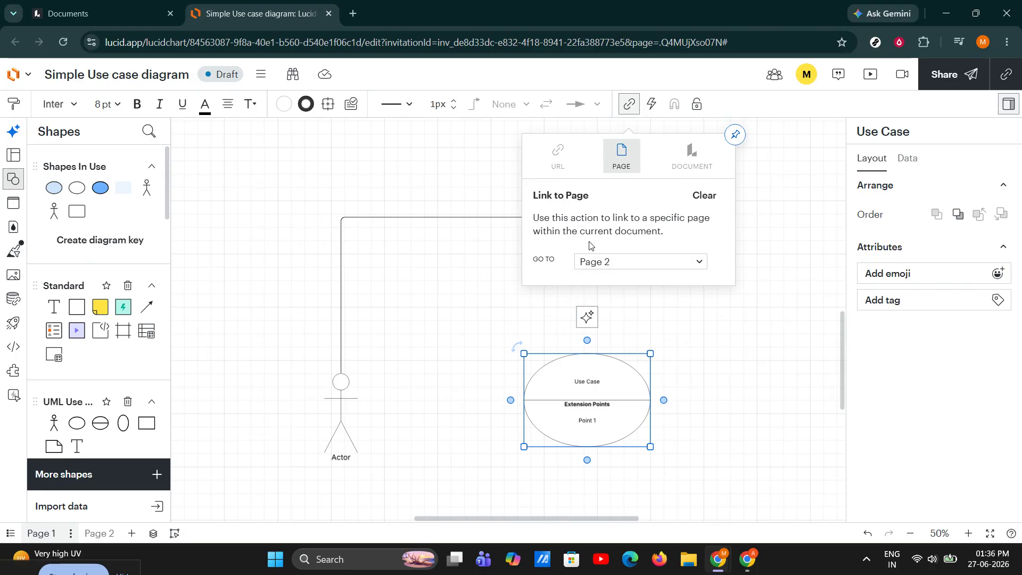
click(698, 262)
click(731, 271)
click(771, 158)
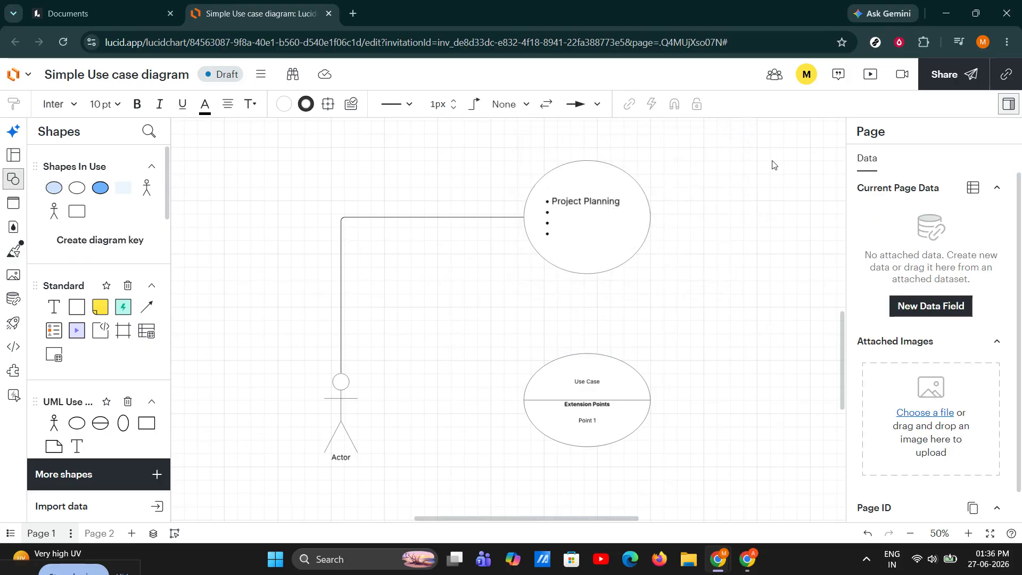
Review the document link settings of the Project Planning ellipse.
click(630, 207)
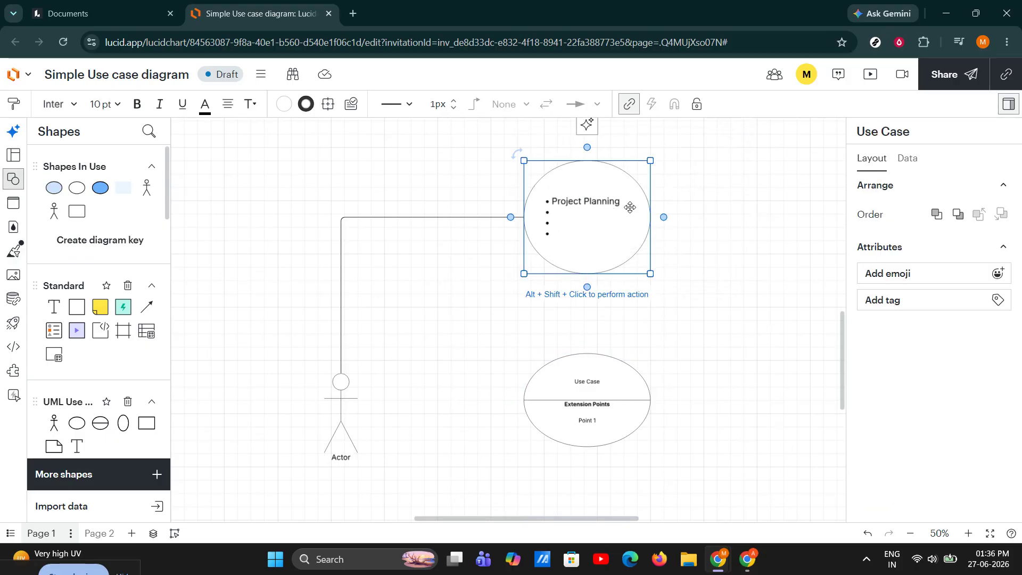
click(629, 104)
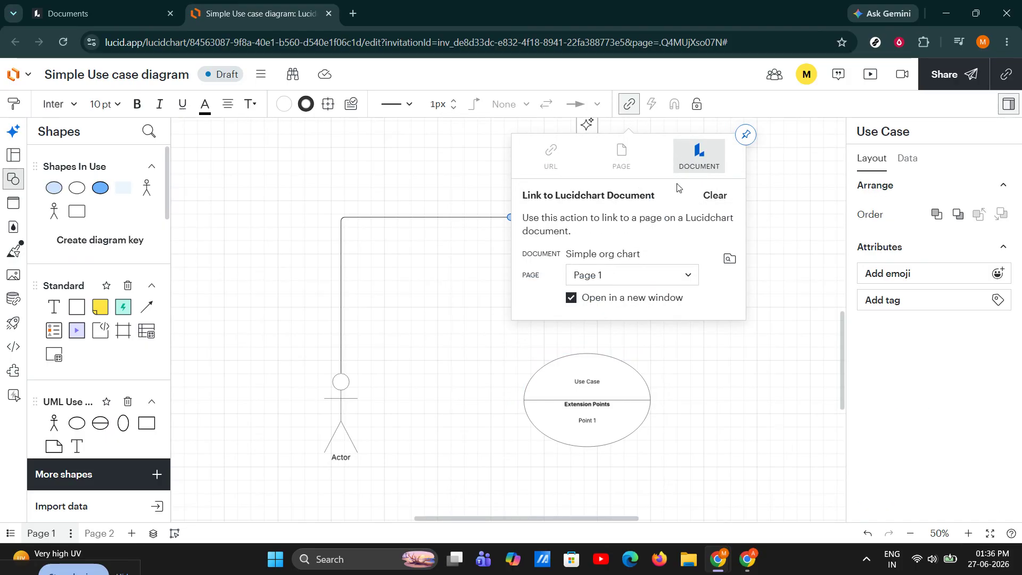
click(770, 318)
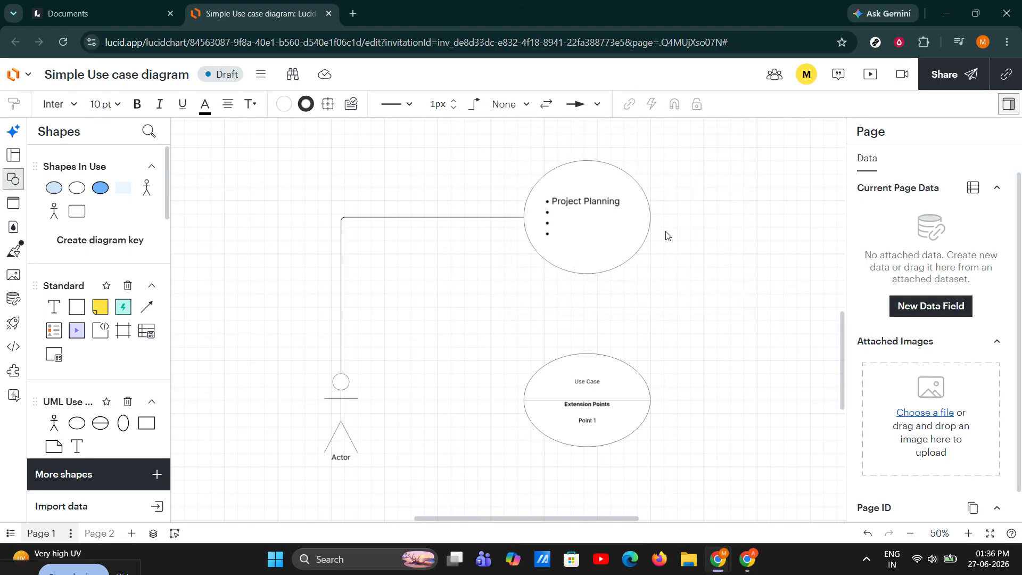
click(605, 209)
double_click(605, 209)
click(748, 298)
click(617, 372)
click(735, 356)
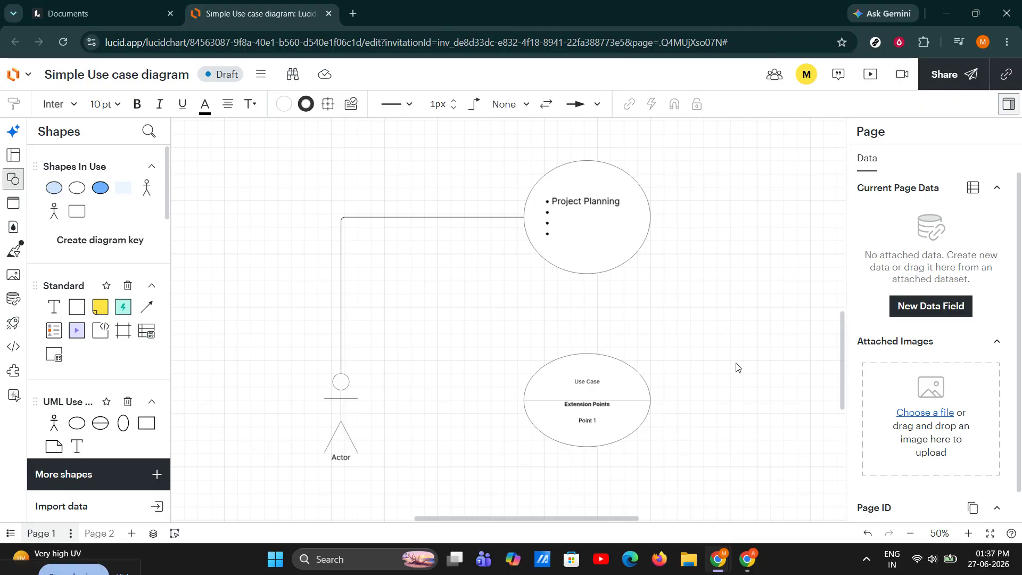